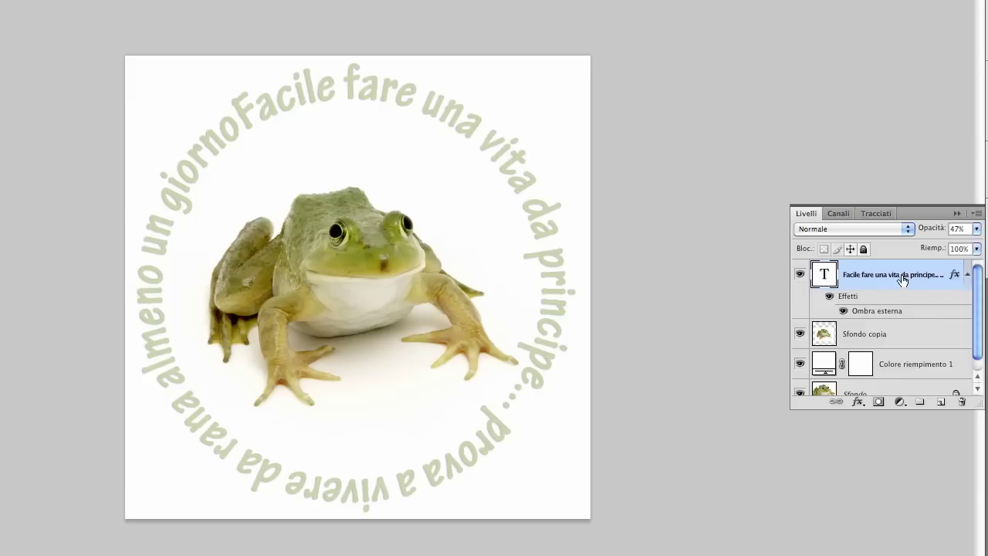
Step: Delete the curved 'Facile fare una vita da principe…' text layer by dragging it to the trash
left_click_drag(932, 278, 963, 402)
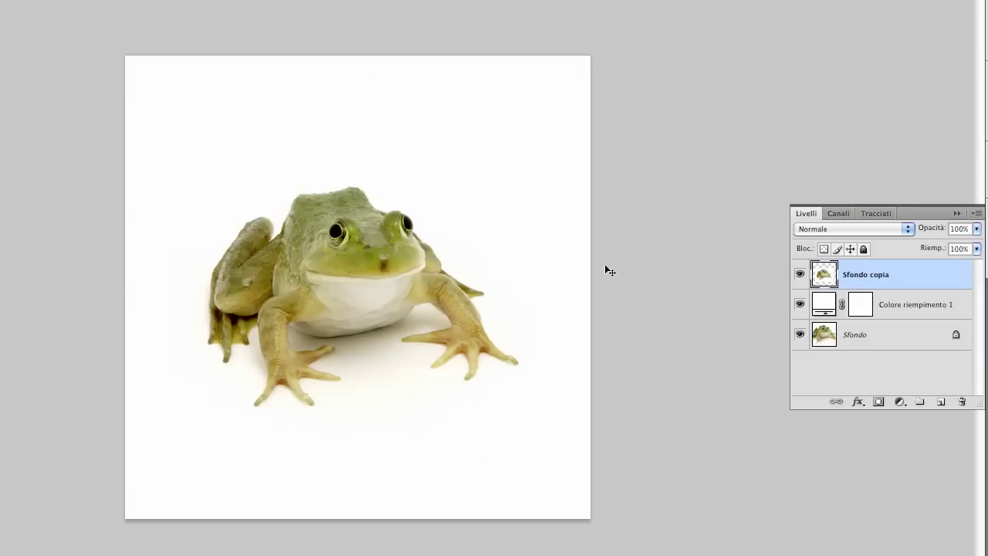
Step: Add empty layer Livello 1 above the frog and select the Ellipse tool (Strumento Ellisse)
left_click(941, 402)
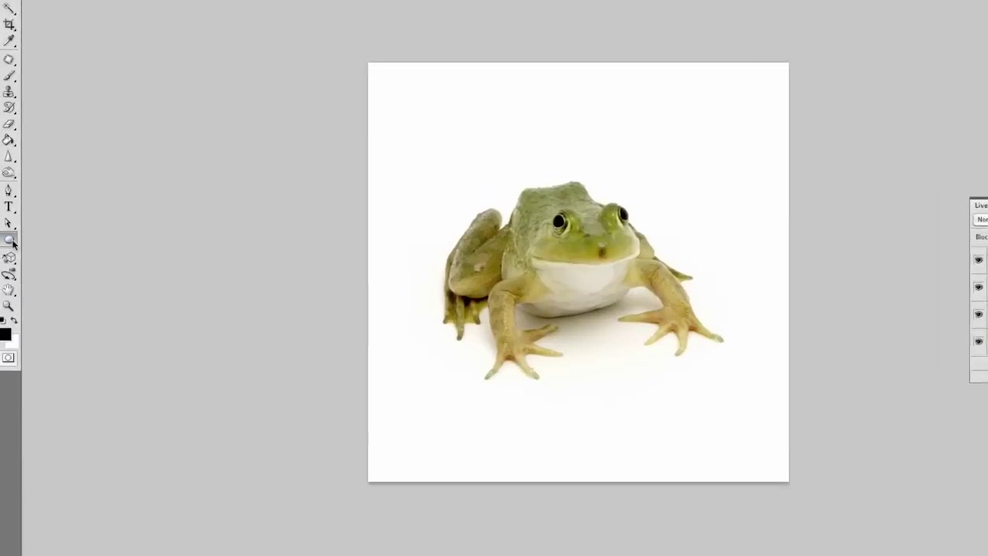
left_click(12, 241)
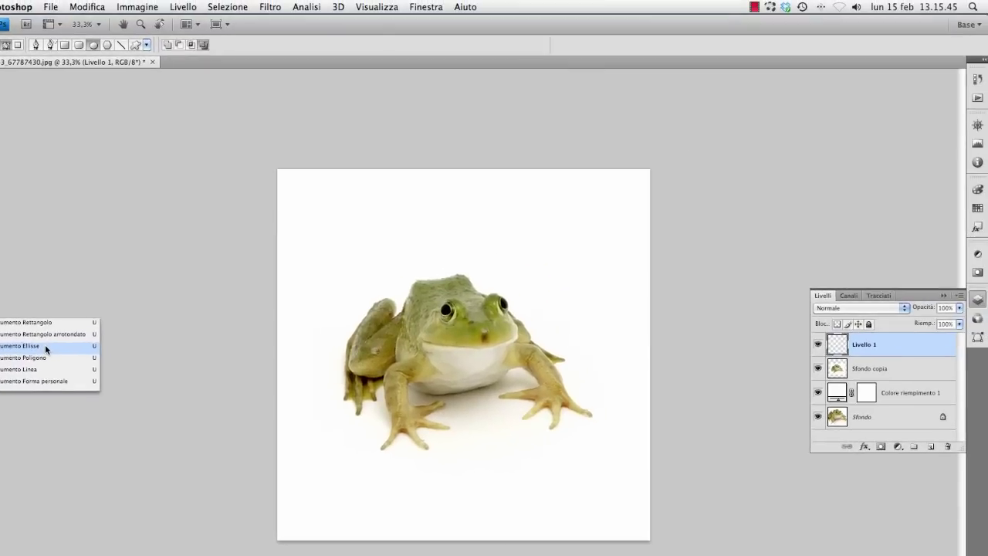
left_click(118, 264)
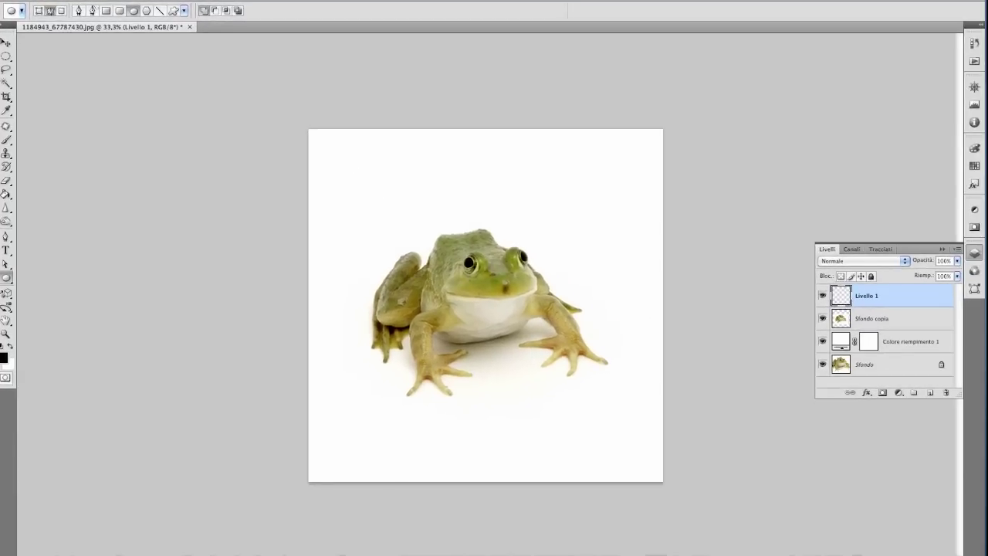
Step: Draw a circular work path around the frog and verify it in the Tracciati list
mouse_move(352, 167)
left_mouse_down()
mouse_move(652, 467)
mouse_move(534, 332)
mouse_move(638, 453)
left_mouse_up()
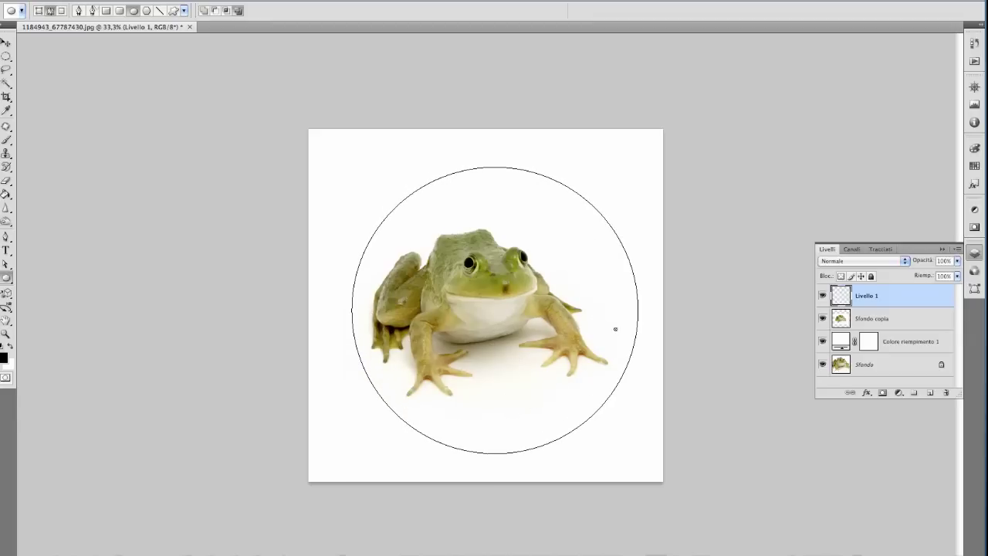
left_click(881, 248)
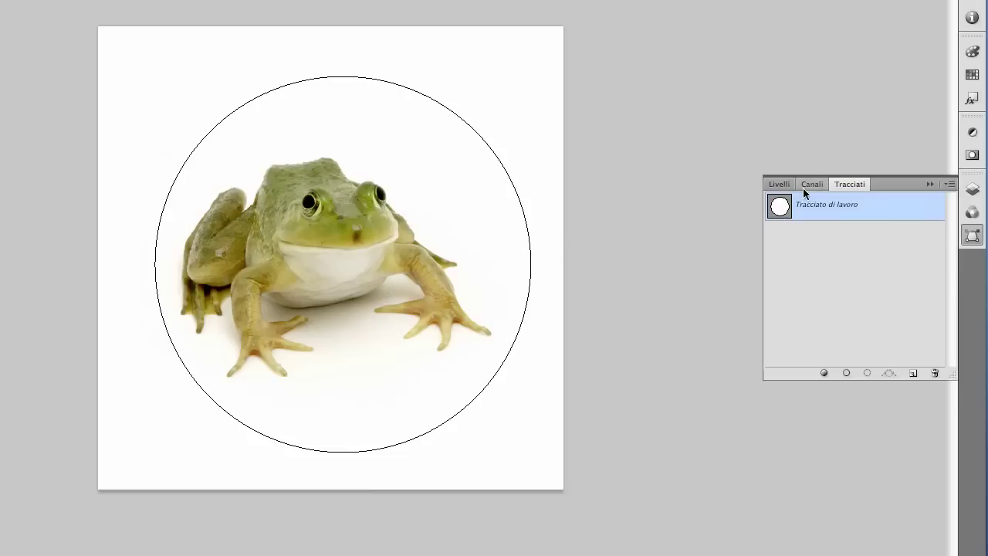
left_click(779, 184)
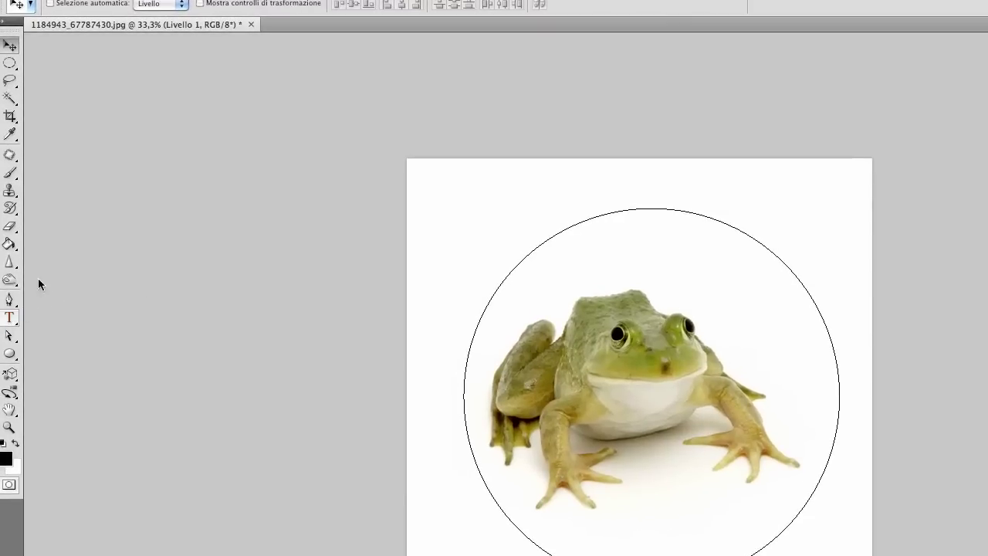
Step: Start type on the circle's upper left edge and enter 'Facile vivere'
left_click(10, 316)
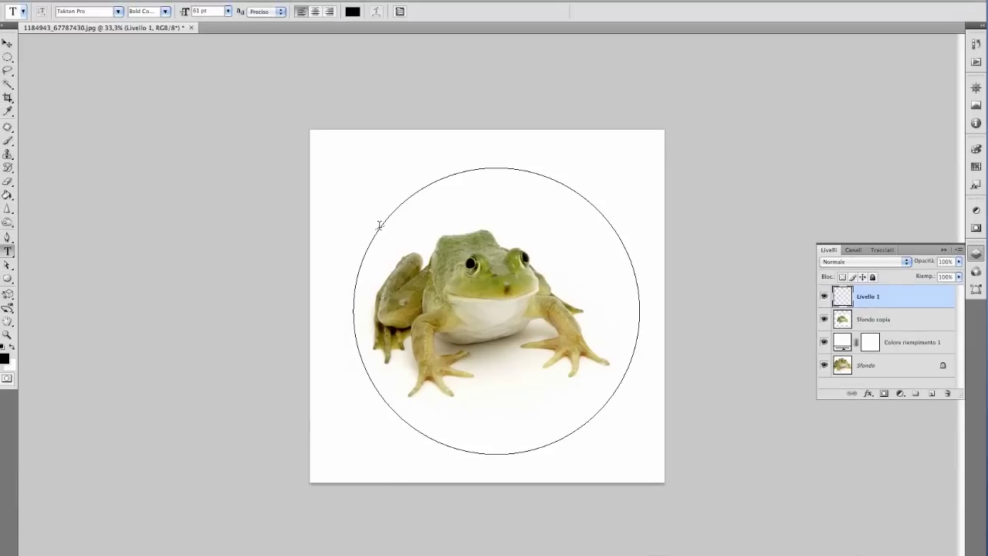
left_click(380, 228)
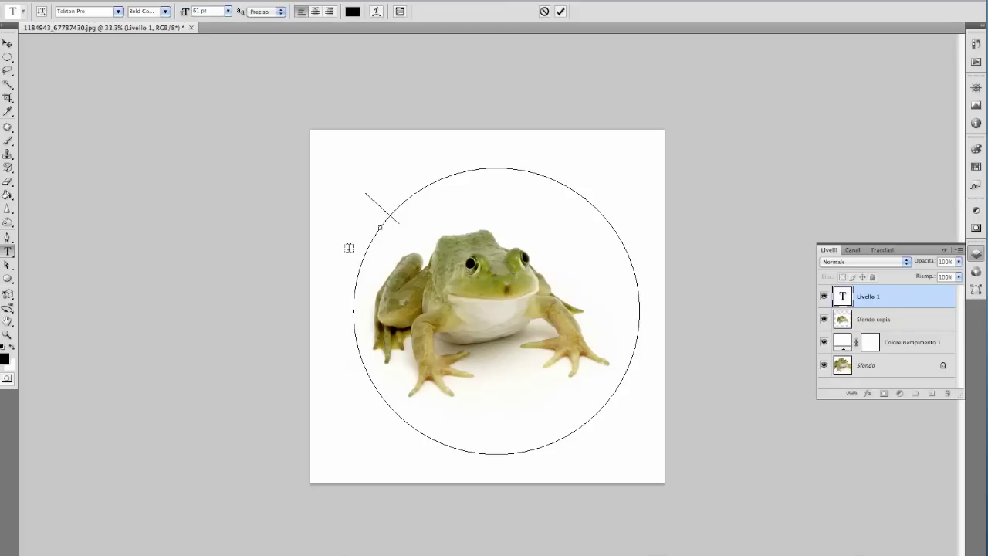
type("Facile viv")
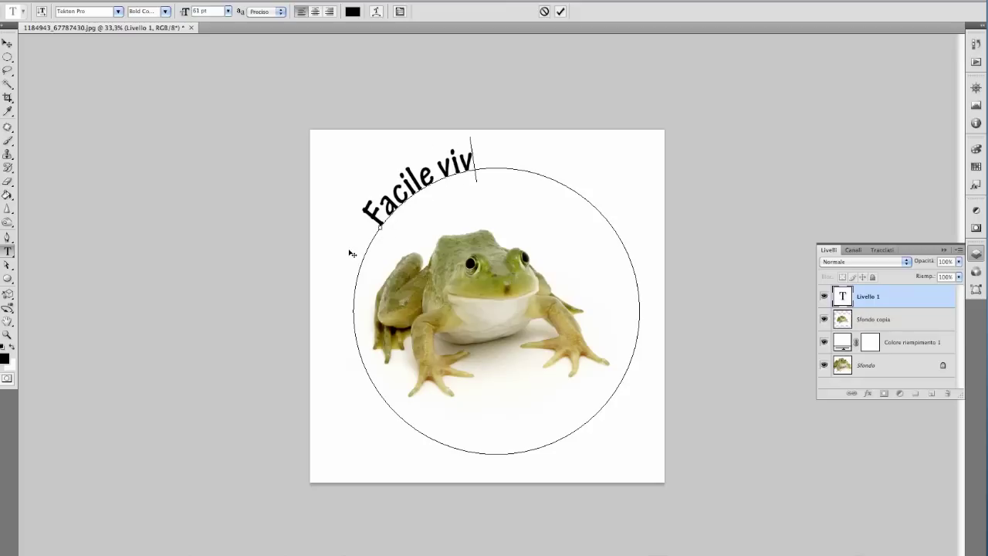
type("ere y")
key("BackSpace")
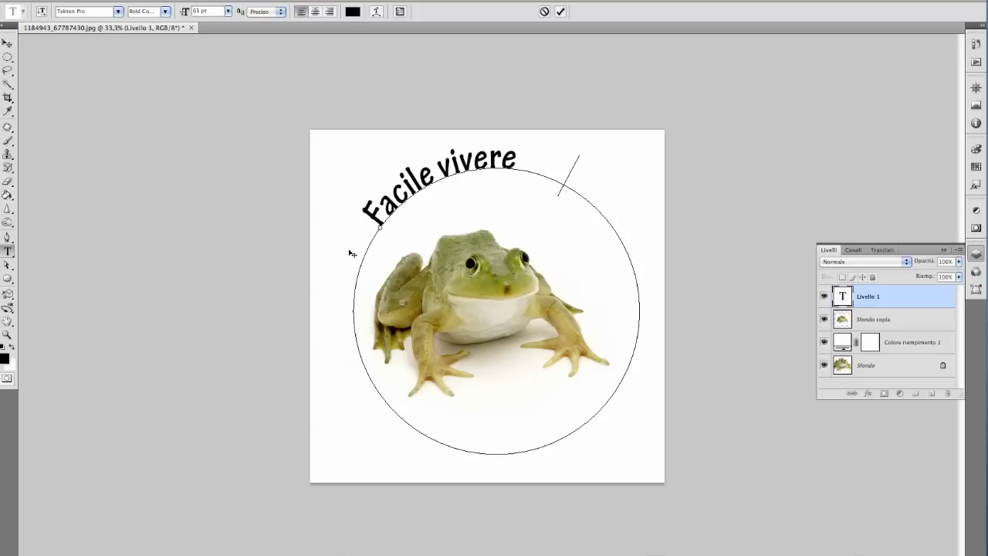
Step: Extend the text span all the way around the circle and commit the curved text
mouse_move(523, 161)
left_mouse_down()
mouse_move(637, 248)
mouse_move(641, 361)
mouse_move(533, 463)
left_mouse_up()
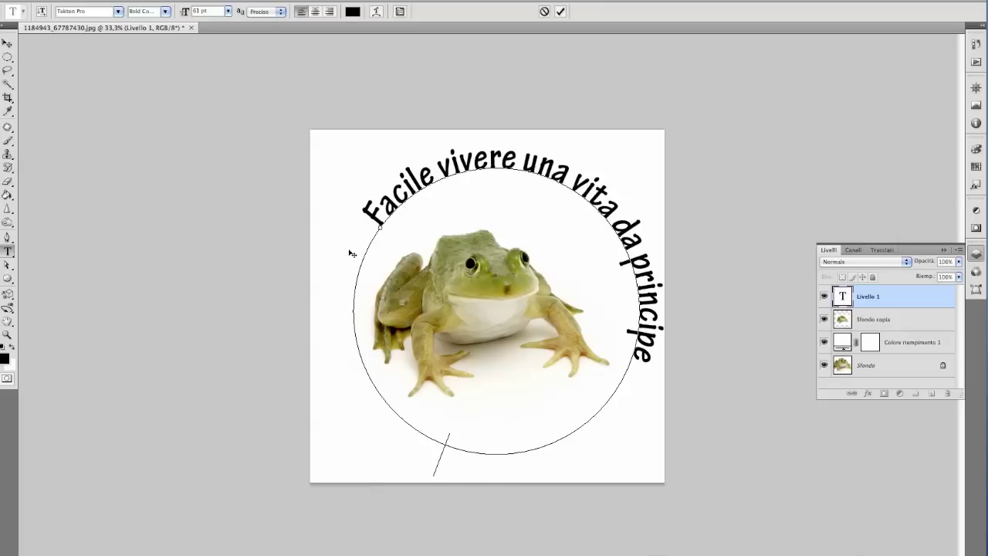
mouse_move(533, 463)
left_mouse_down()
mouse_move(427, 449)
mouse_move(382, 410)
left_mouse_up()
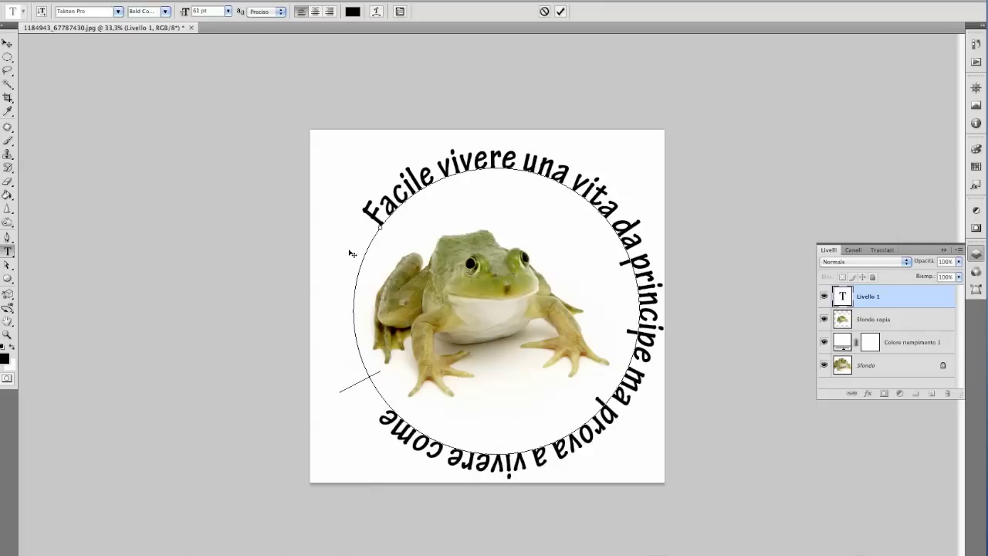
left_click_drag(378, 409, 344, 301)
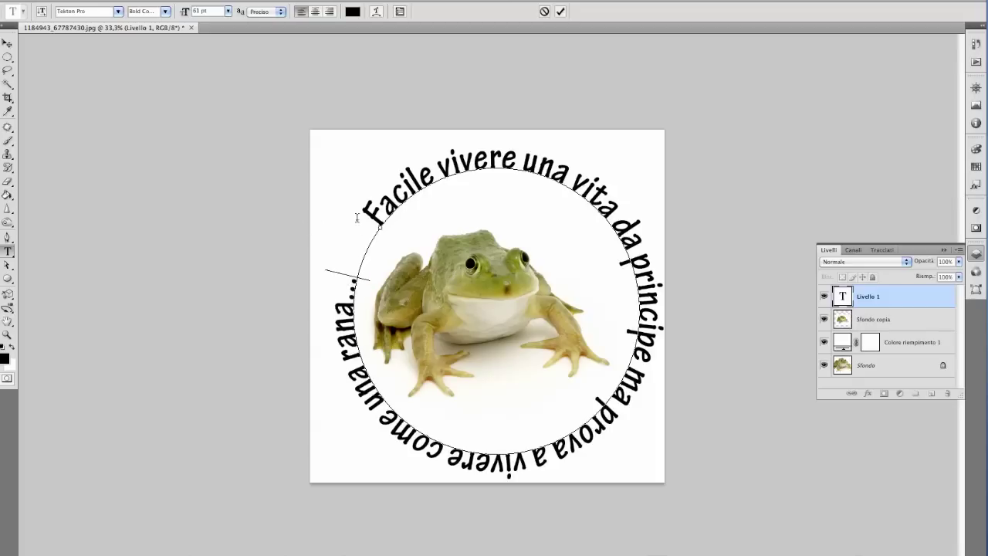
left_click(6, 44)
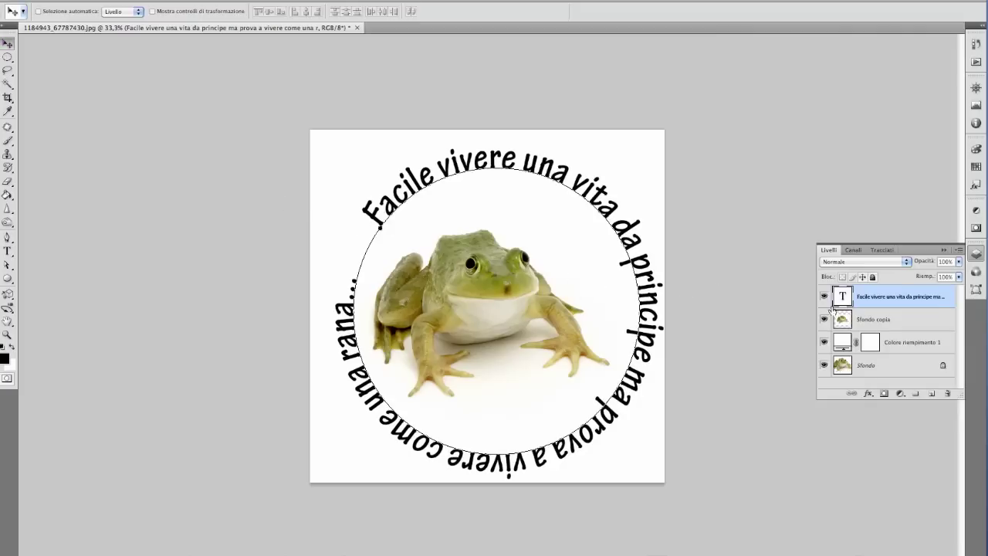
Step: Nudge the curved text left, set its font to Tork, and shrink it to 58 pt
left_click_drag(651, 290, 633, 287)
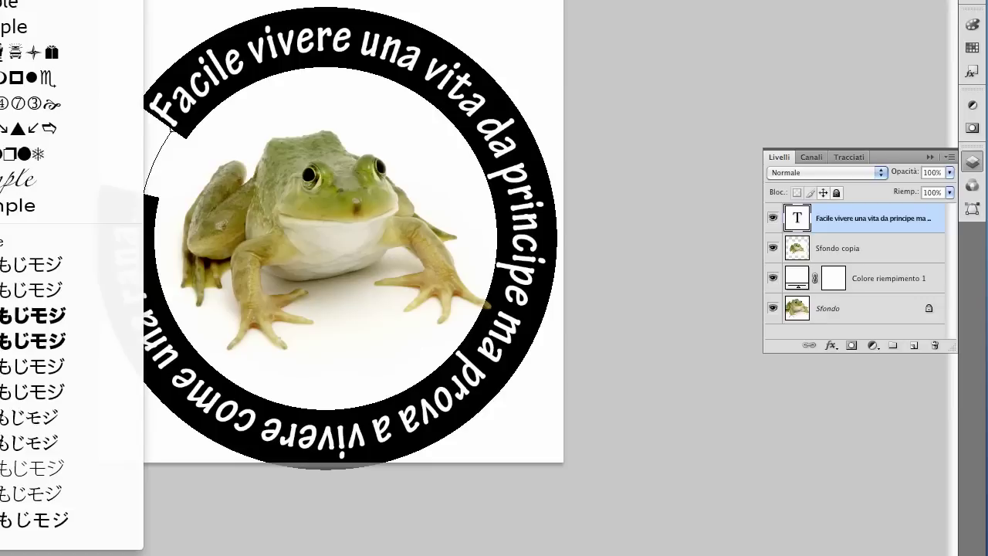
left_click(51, 37)
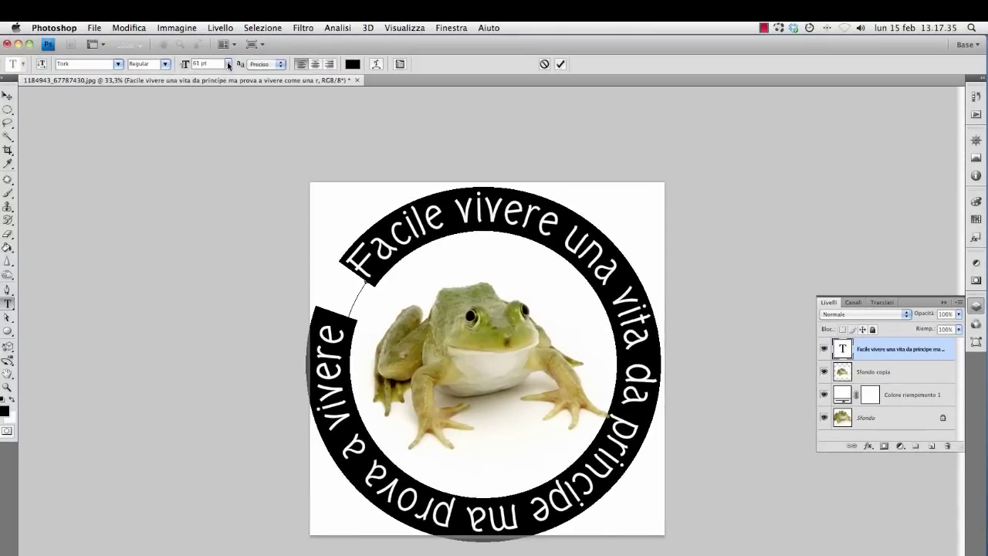
left_click(228, 63)
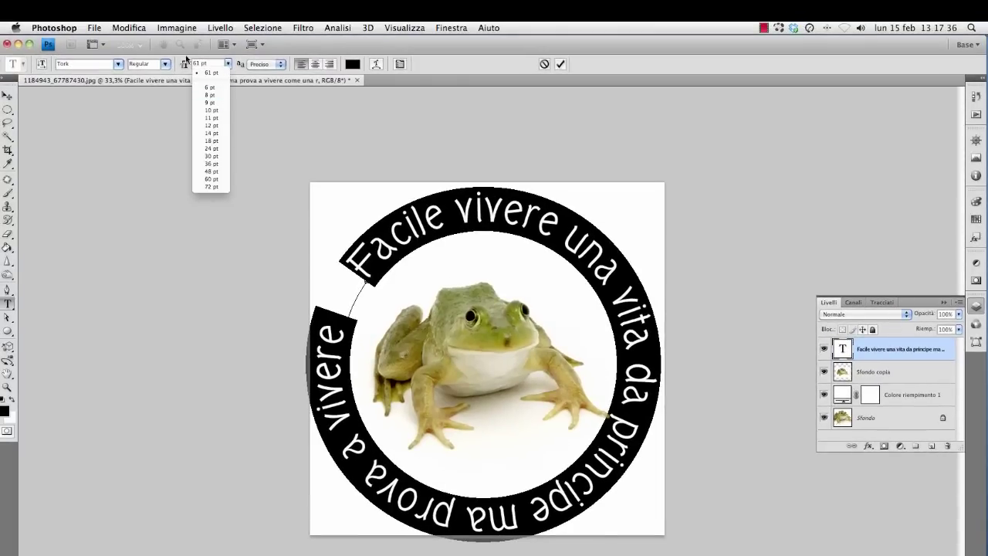
left_click(185, 64)
left_click_drag(186, 68, 184, 68)
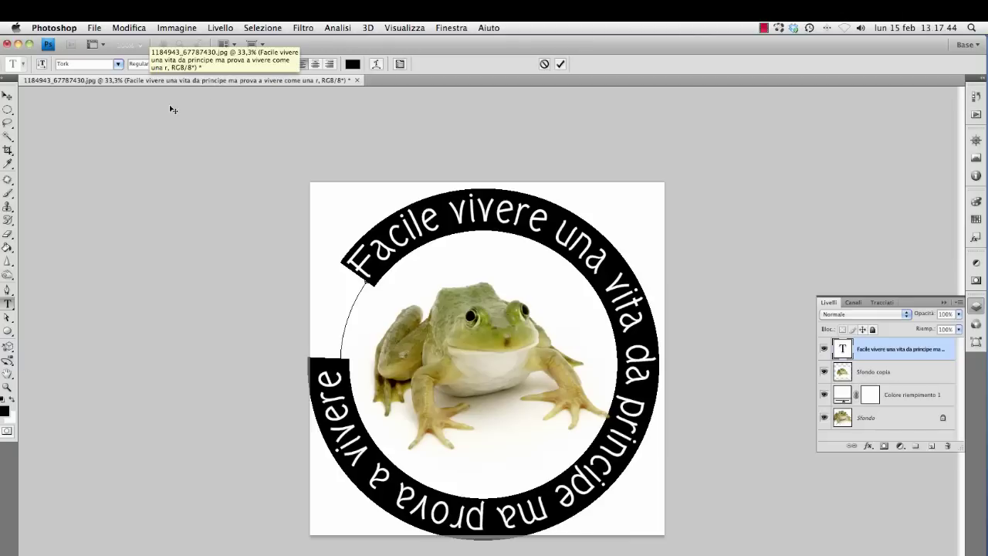
Step: Recolour the curved text dark green and commit the change
left_click(353, 64)
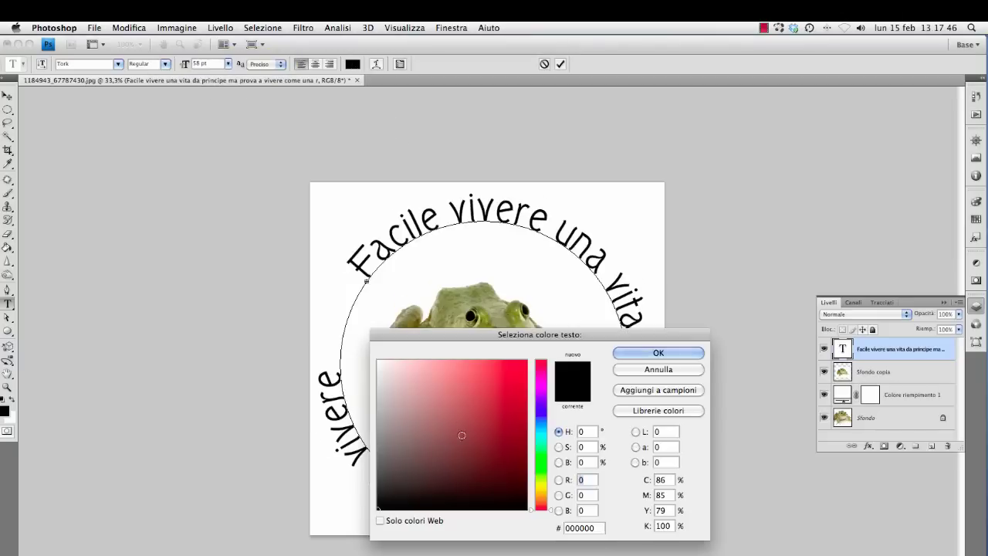
left_click(545, 467)
left_click(517, 454)
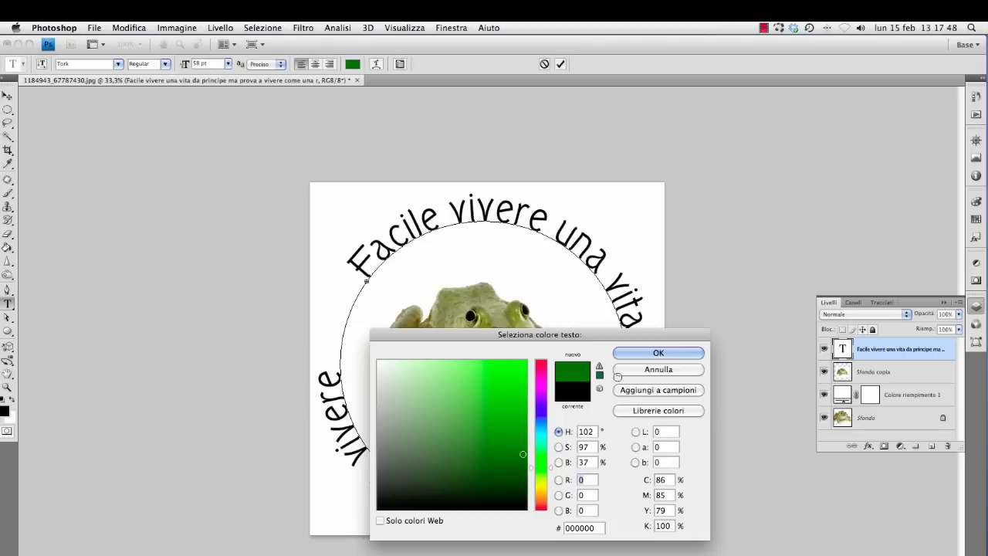
left_click(649, 353)
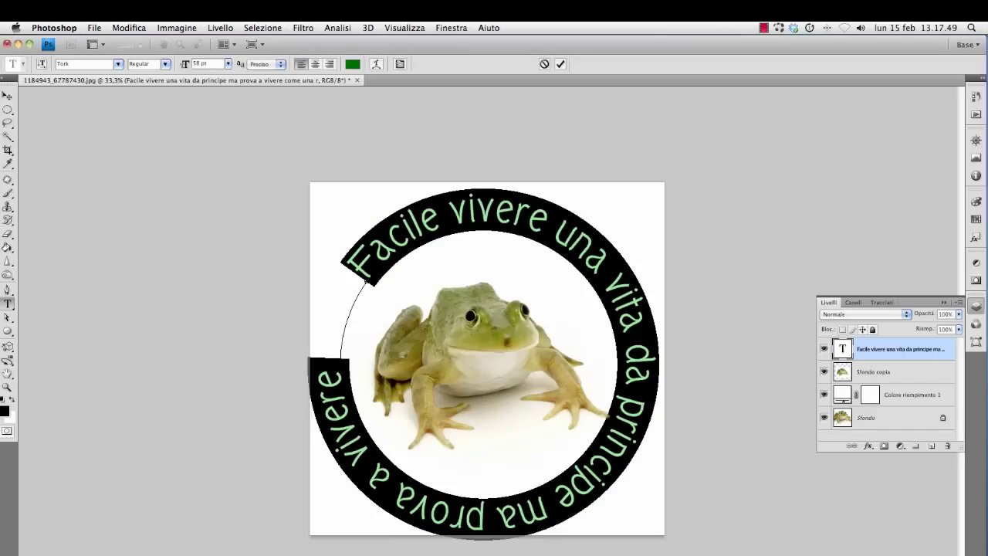
left_click(560, 64)
Step: Rotate the green text layer with Free Transform until 'Facile' starts at the circle's top
key("v")
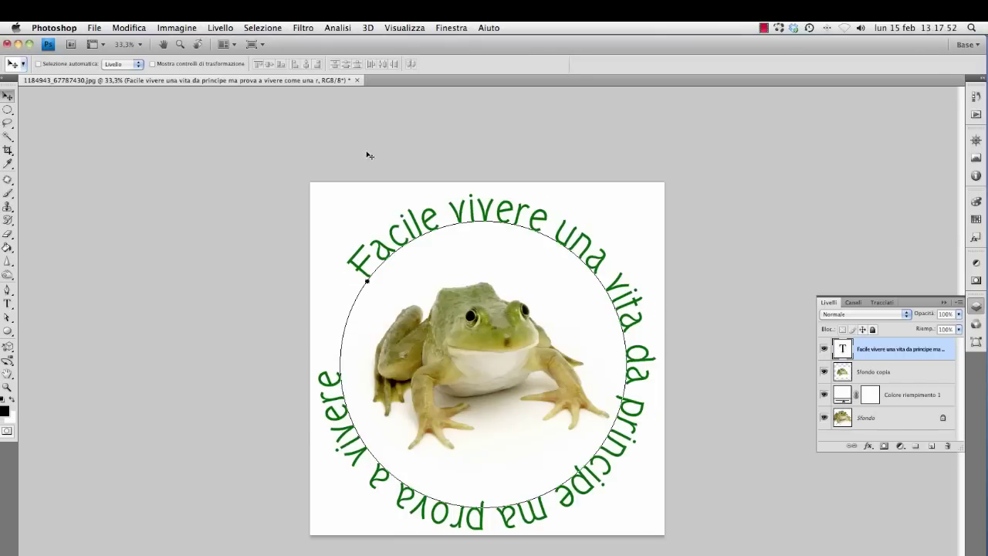
key("ctrl+t")
left_click_drag(330, 196, 272, 256)
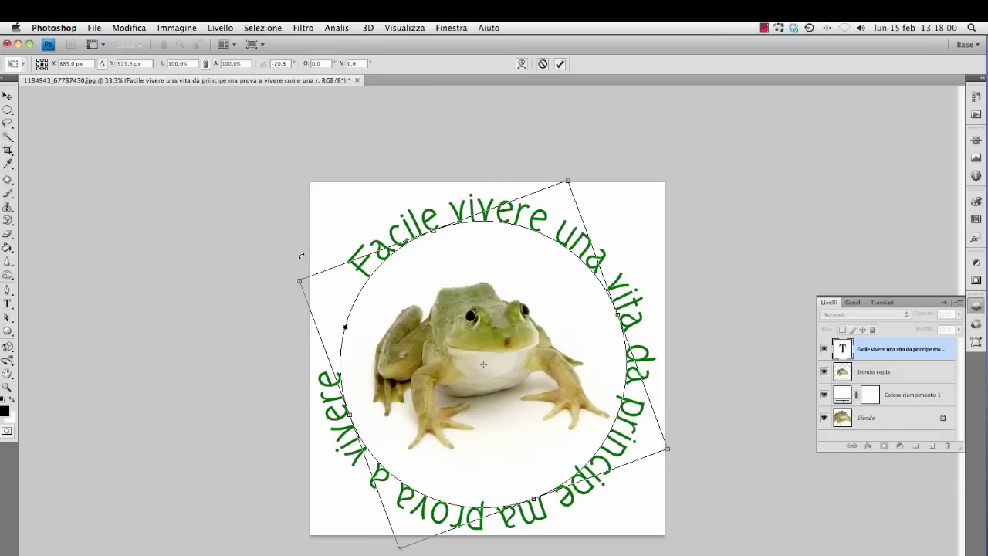
key("Return")
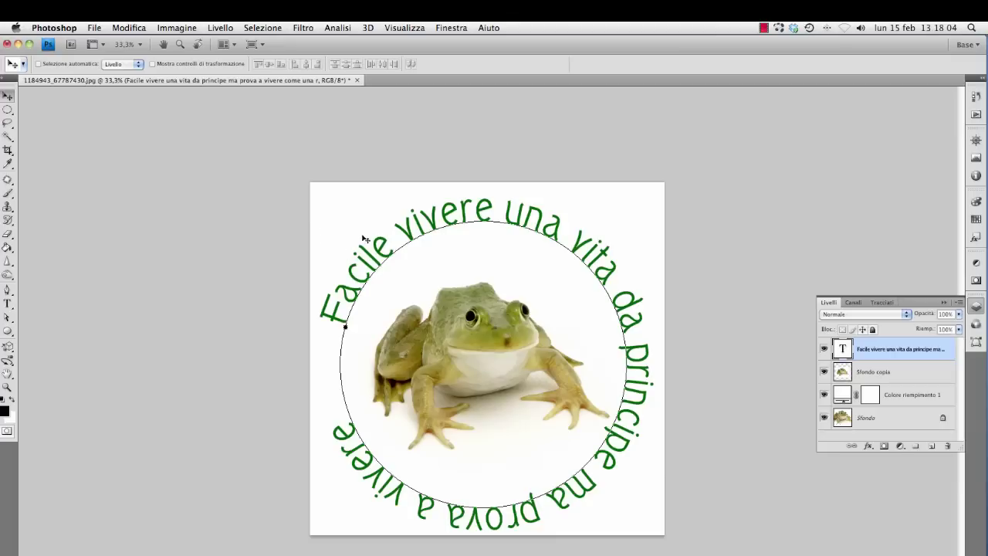
key("ctrl+t")
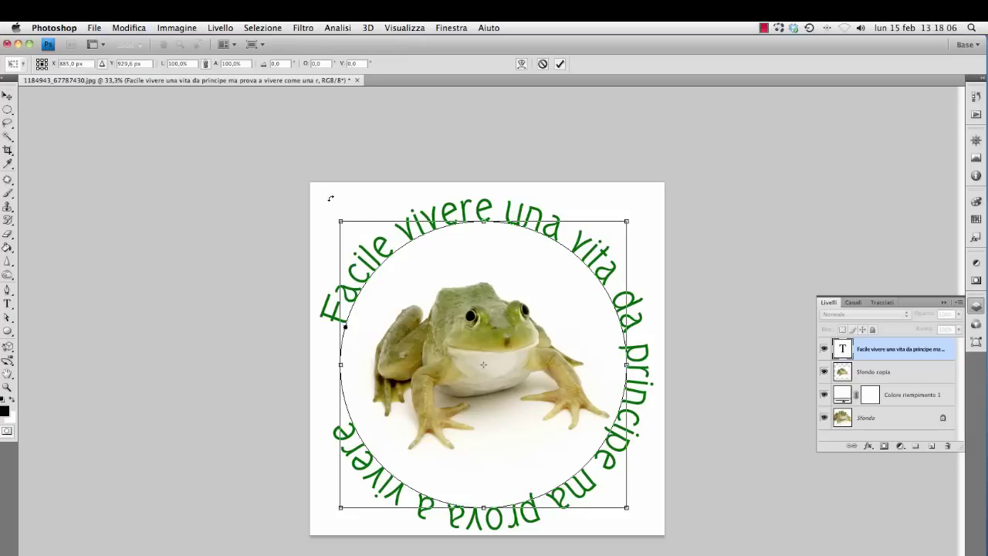
left_click_drag(334, 211, 544, 220)
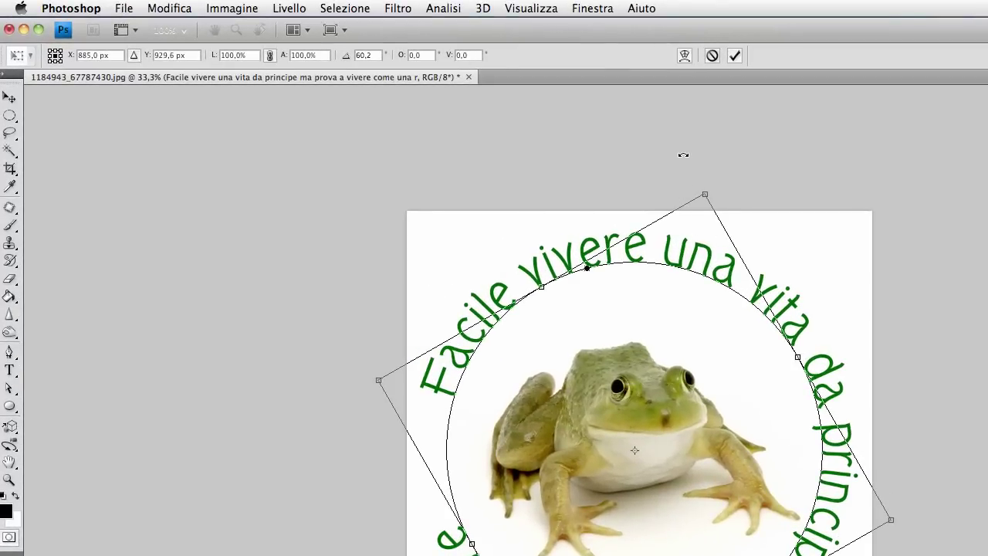
key("Return")
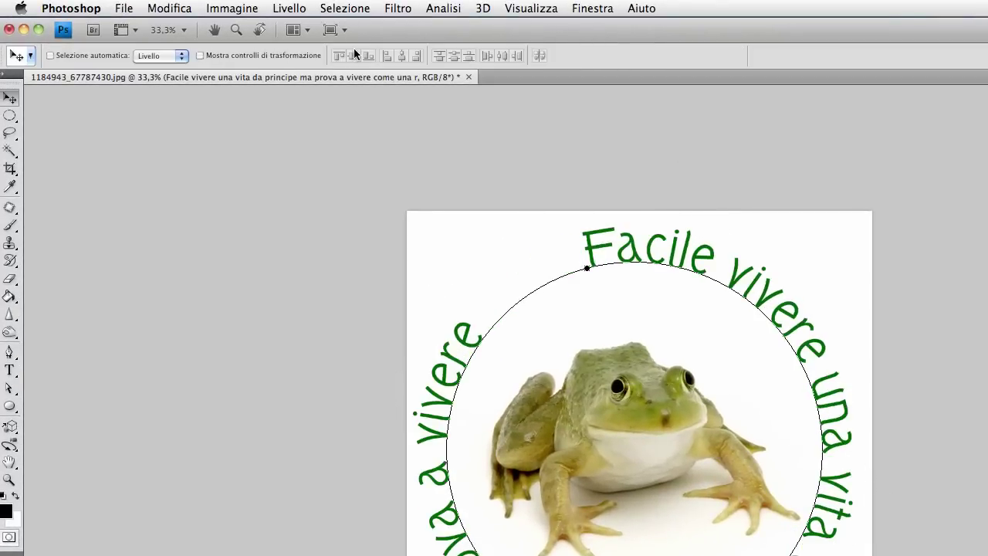